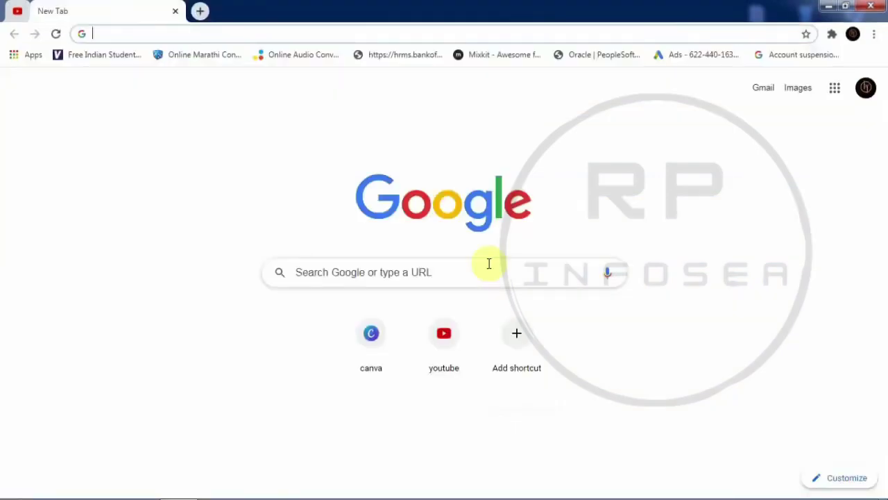
# Search Google for 'tin nsdl' and open the NSDL TIN website from the results
pyautogui.click(487, 262)
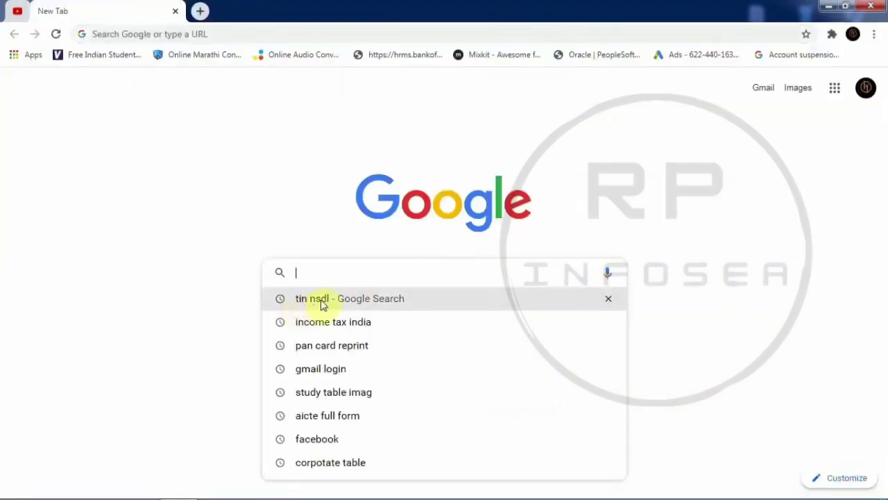
pyautogui.click(322, 306)
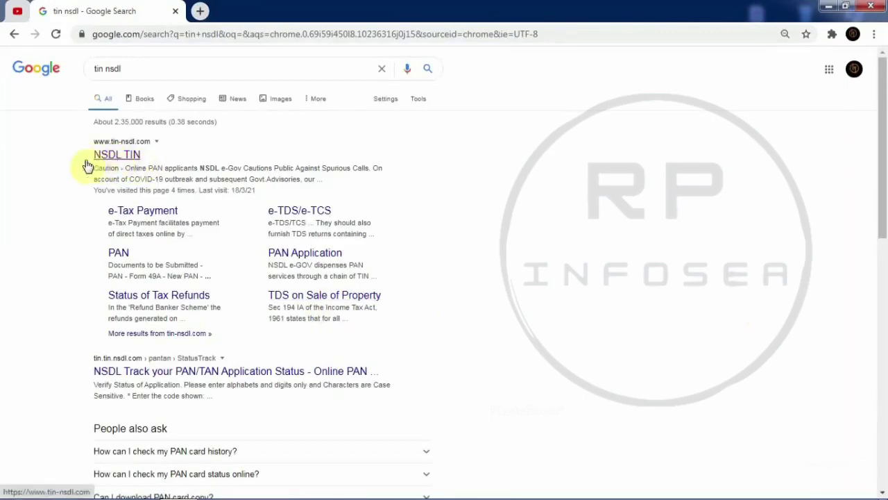
pyautogui.click(120, 156)
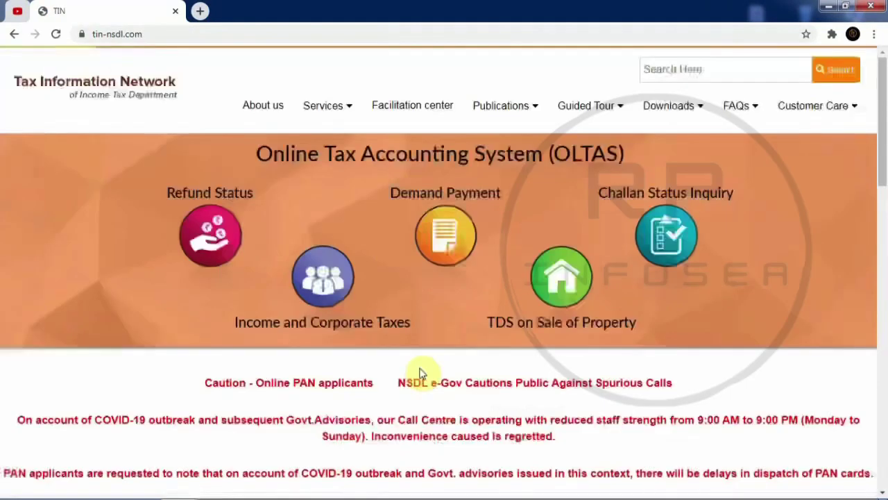
# From Quick Links under PAN – New facilities, reach the Paperless Address Update in PAN form
pyautogui.scroll(-4, 90, 229)
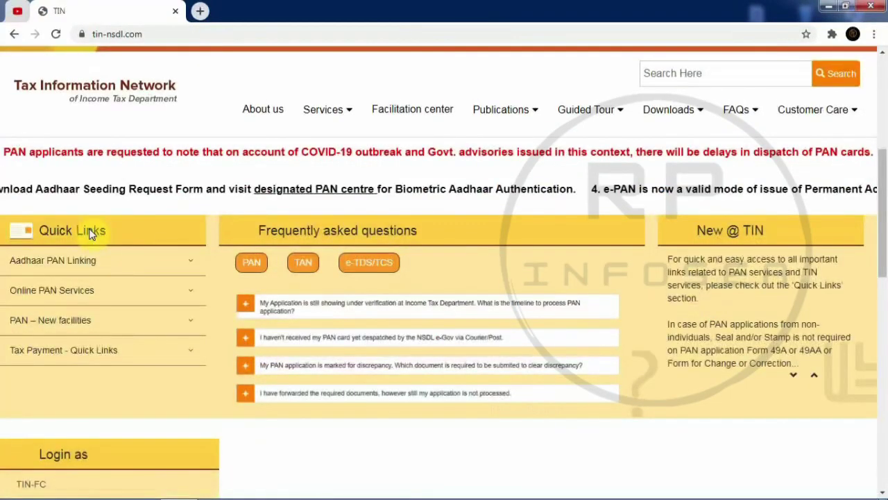
pyautogui.moveTo(90, 231); pyautogui.dragTo(41, 230)
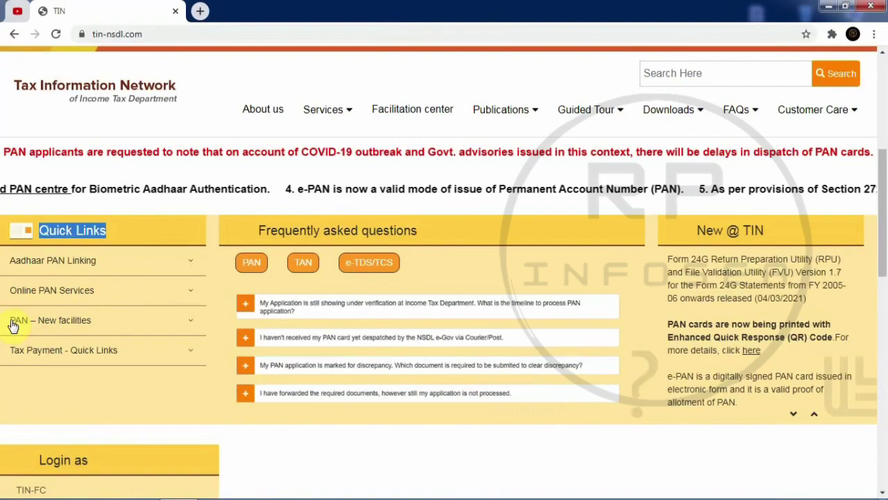
pyautogui.click(192, 324)
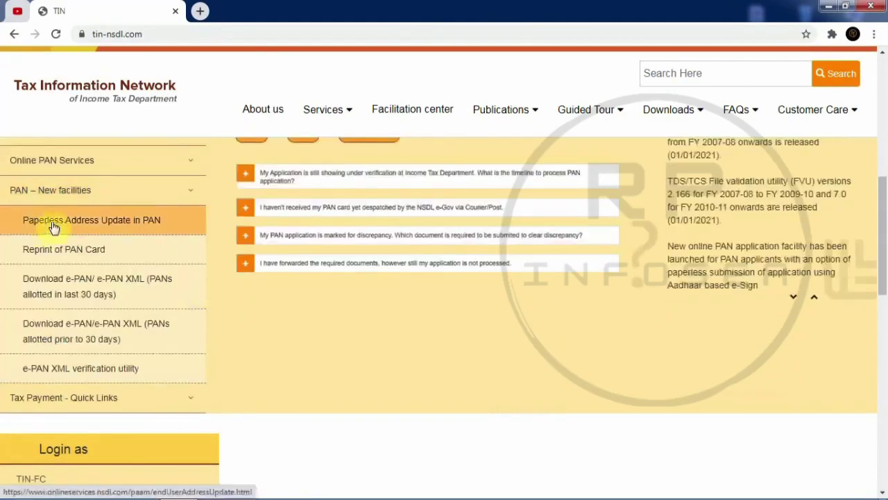
pyautogui.click(116, 229)
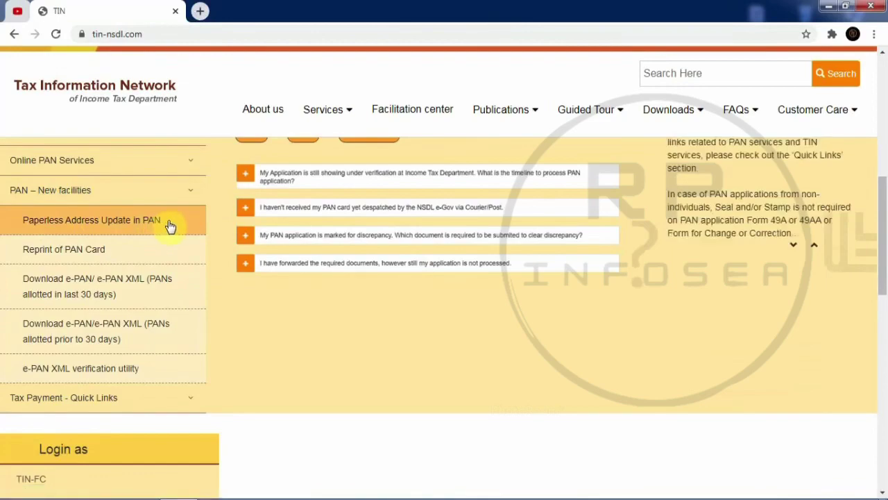
pyautogui.click(170, 227)
# Enter the PAN and the 12-digit Aadhaar number in the address update form
pyautogui.click(267, 232)
pyautogui.write('ACXXXXX')
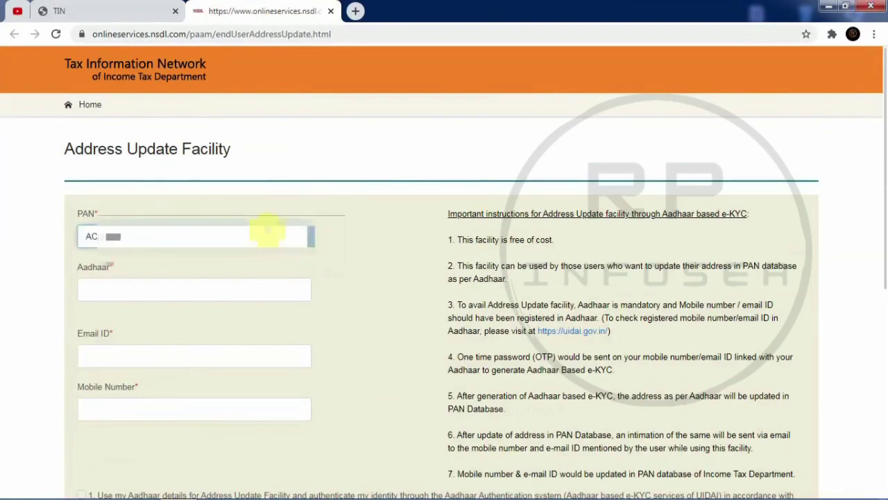
pyautogui.write('X')
pyautogui.click(208, 290)
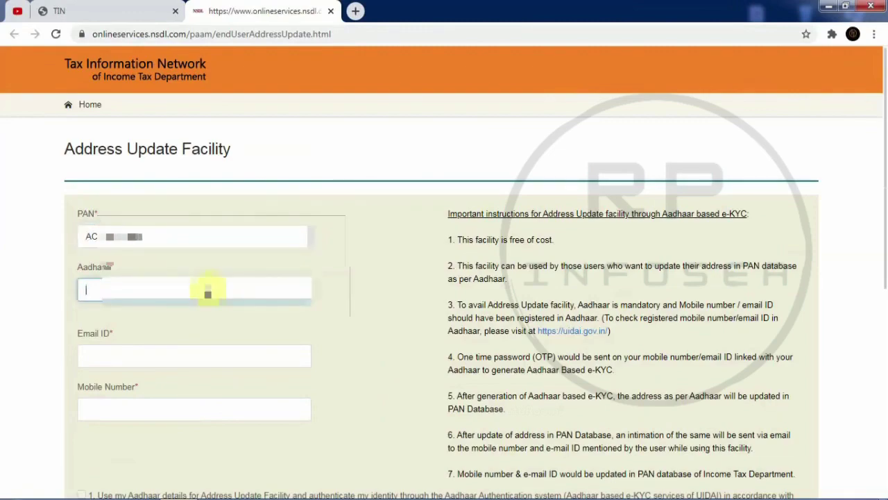
pyautogui.write('XXXXXXXXXXXX')
# Fill in the e-mail address and mobile number, then tick the Aadhaar authentication consent box
pyautogui.scroll(-1, 208, 294)
pyautogui.click(192, 302)
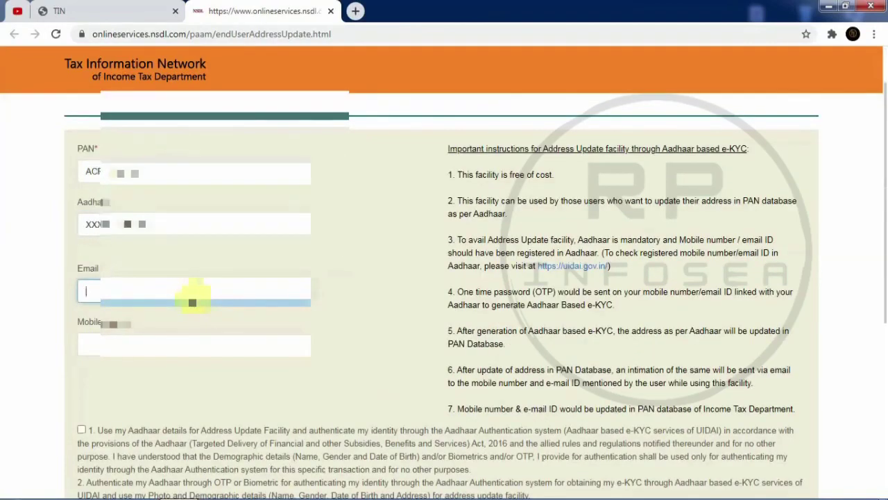
pyautogui.write('RA')
pyautogui.press('BackSpace')
pyautogui.write('RA')
pyautogui.press('BackSpace')
pyautogui.press('BackSpace')
pyautogui.write('RAH')
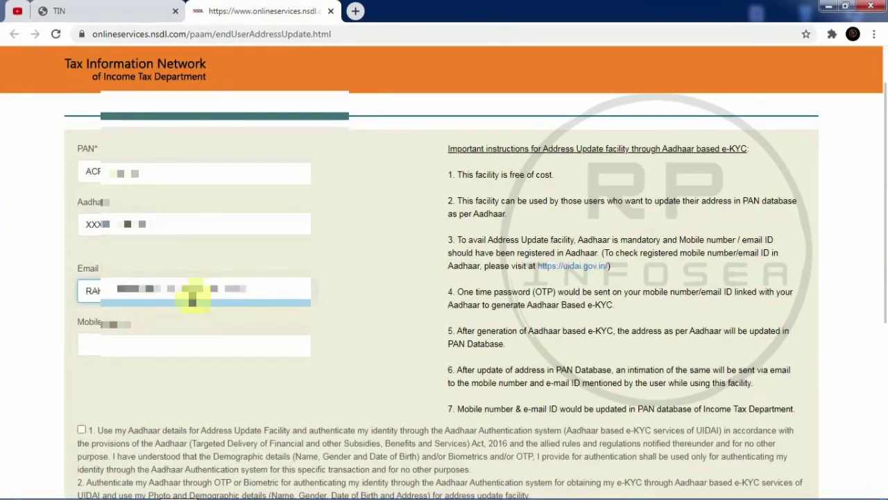
pyautogui.click(156, 352)
pyautogui.write('996')
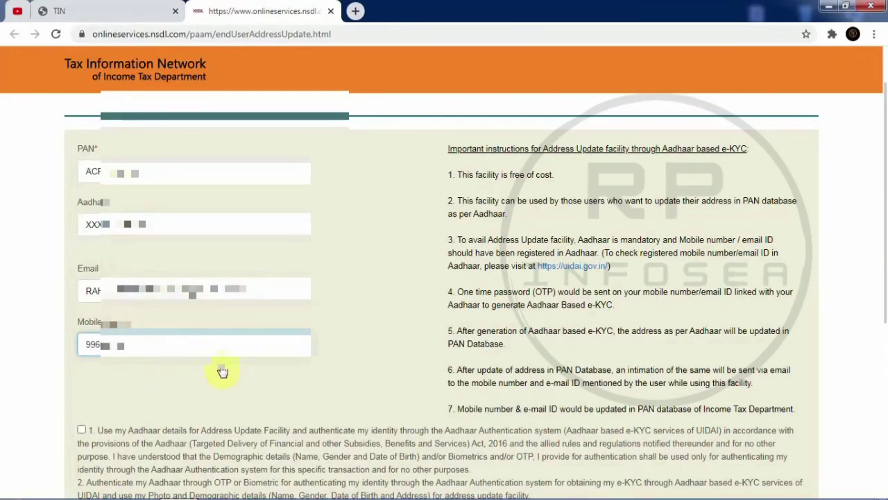
pyautogui.scroll(-1, 225, 364)
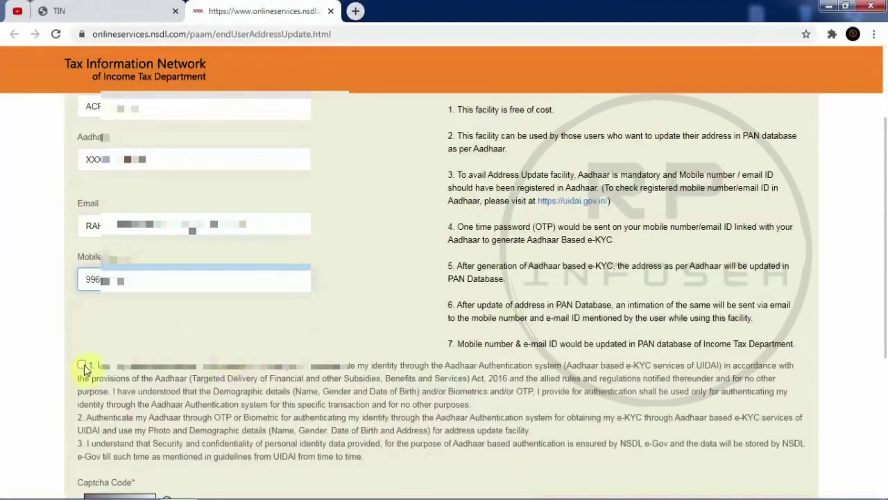
pyautogui.click(82, 366)
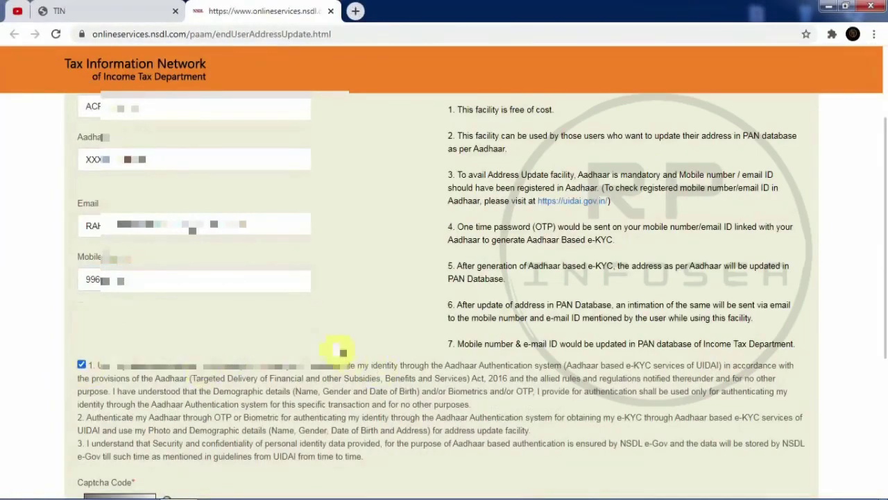
pyautogui.scroll(-3, 333, 347)
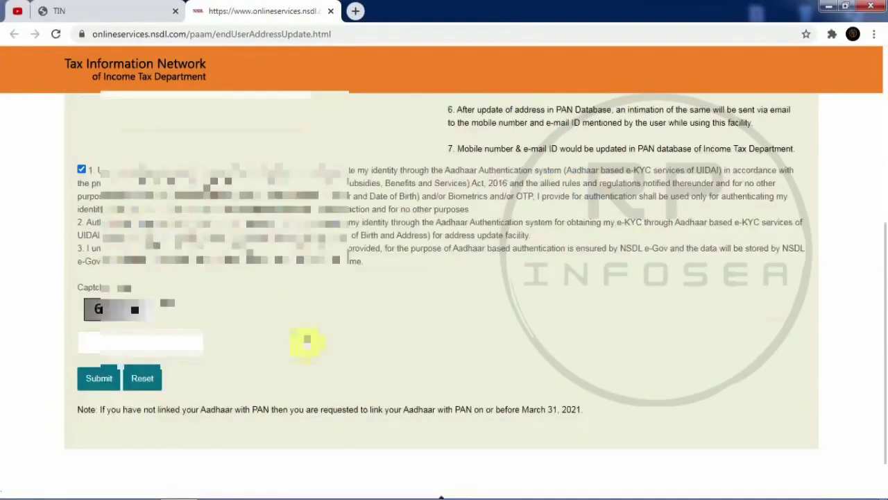
# Enter captcha 6QPRR and submit the address update request
pyautogui.click(198, 342)
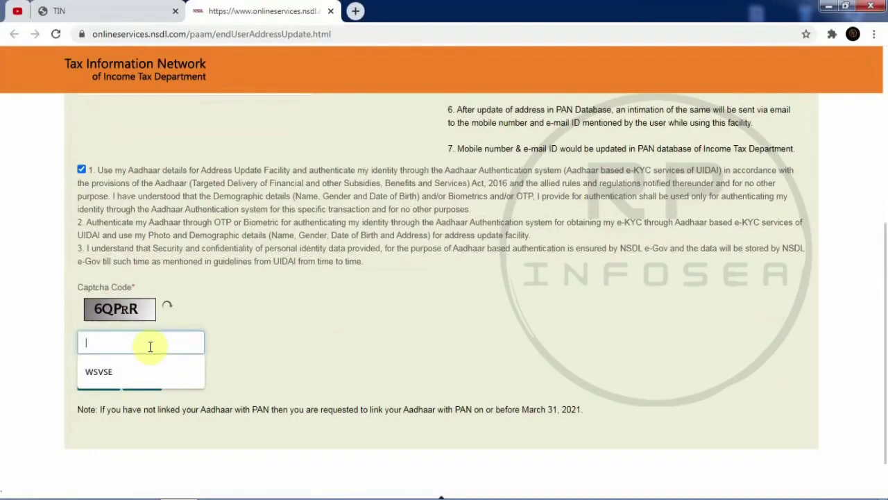
pyautogui.write('6QPRR')
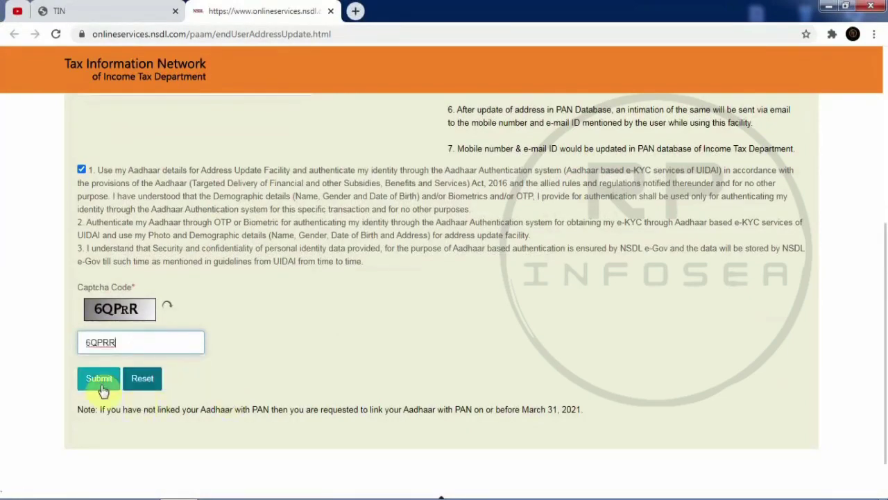
pyautogui.click(99, 380)
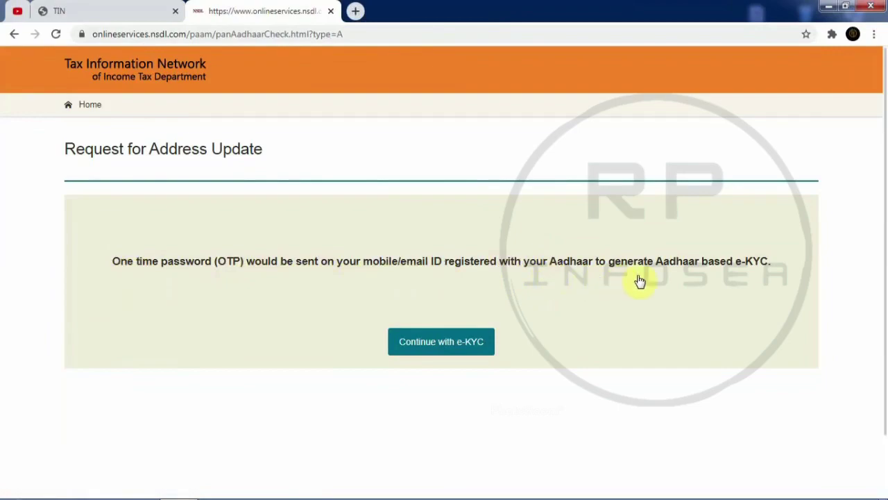
# Continue with Aadhaar e-KYC so an OTP is sent to the registered mobile and e-mail
pyautogui.click(451, 352)
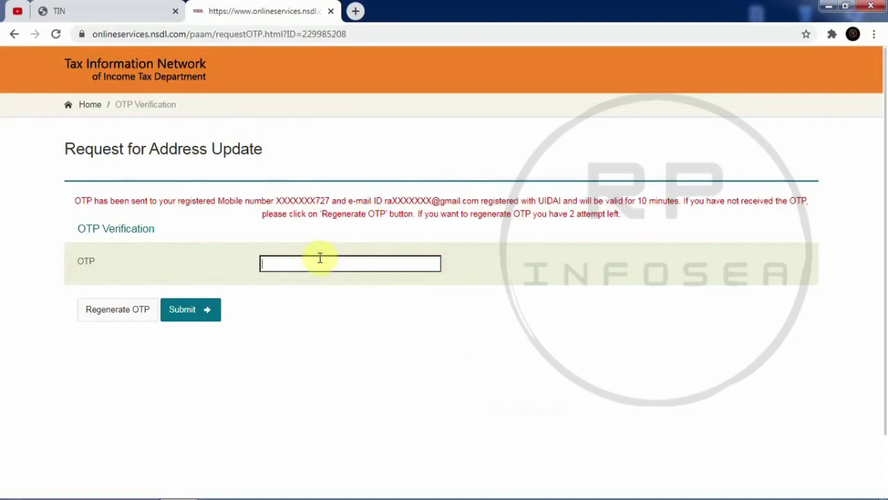
# Submit the received Aadhaar OTP and review the house, city, district, state and PIN fetched from Aadhaar
pyautogui.click(194, 317)
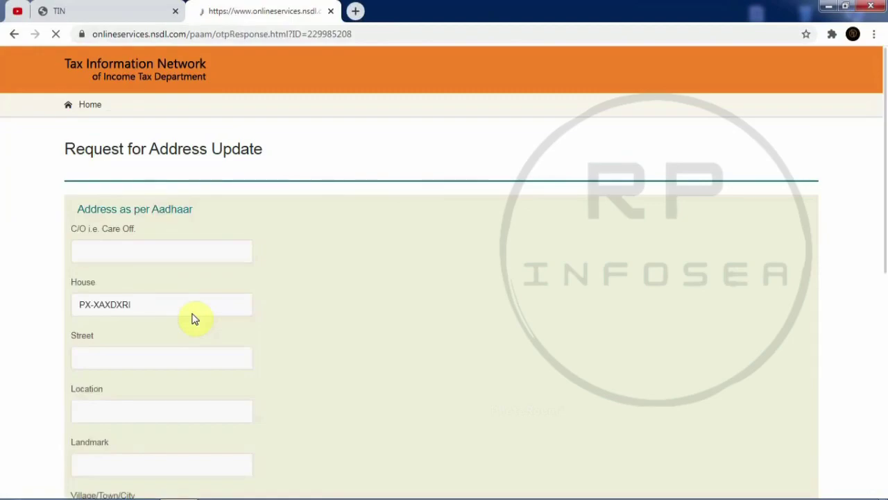
pyautogui.scroll(-7, 222, 340)
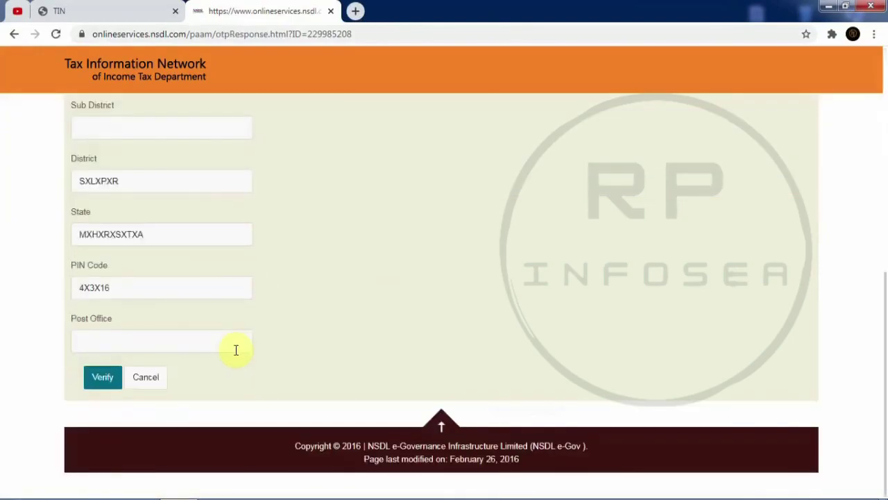
pyautogui.scroll(3, 236, 349)
pyautogui.click(198, 324)
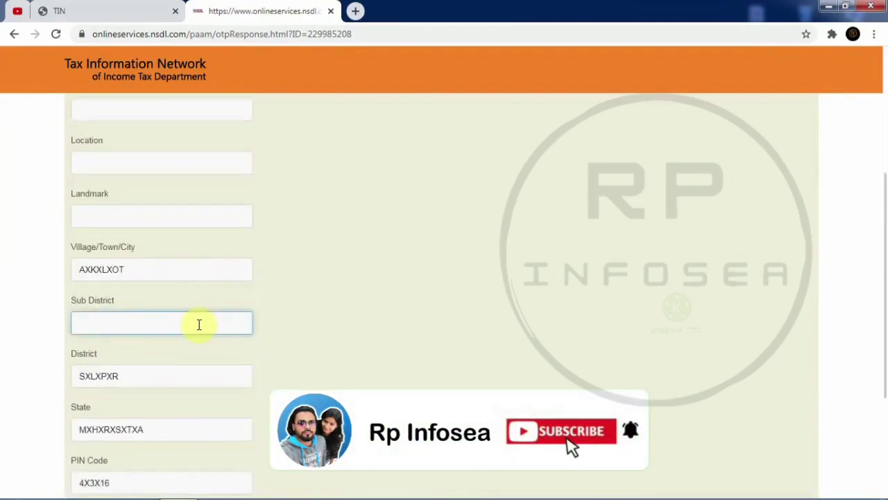
pyautogui.scroll(4, 291, 319)
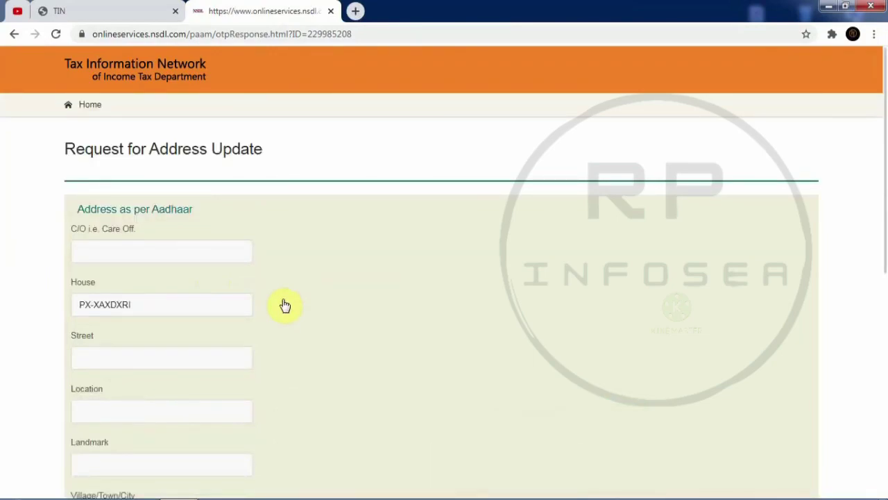
pyautogui.scroll(-6, 285, 305)
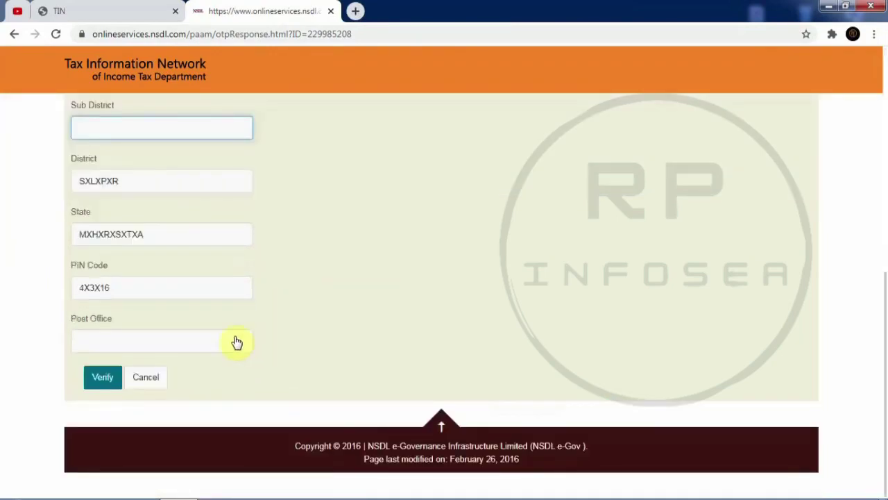
# Confirm the Aadhaar address and request OTPs for the mobile number and e-mail ID
pyautogui.click(98, 385)
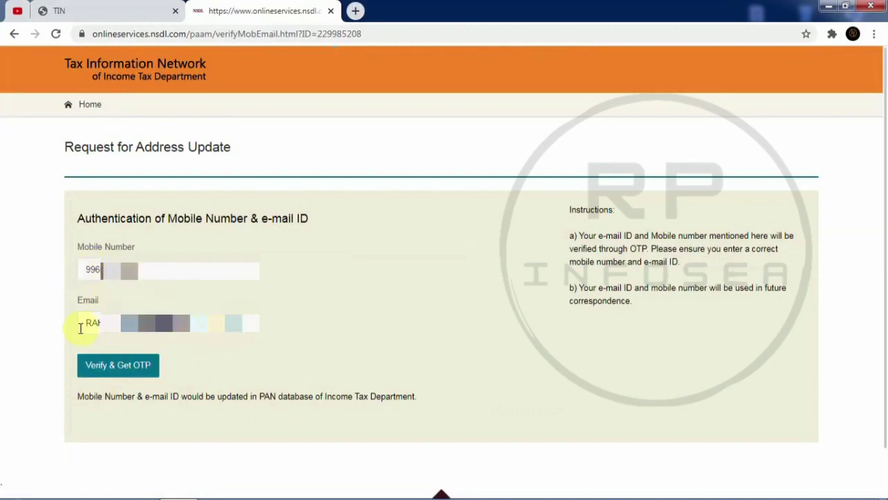
pyautogui.click(123, 373)
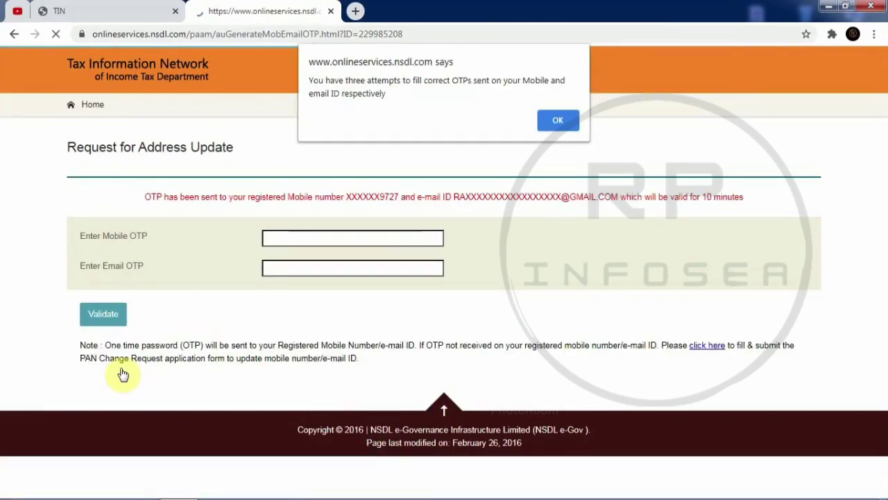
# Dismiss the three-attempts warning, enter the mobile and e-mail OTPs, and validate them
pyautogui.click(559, 124)
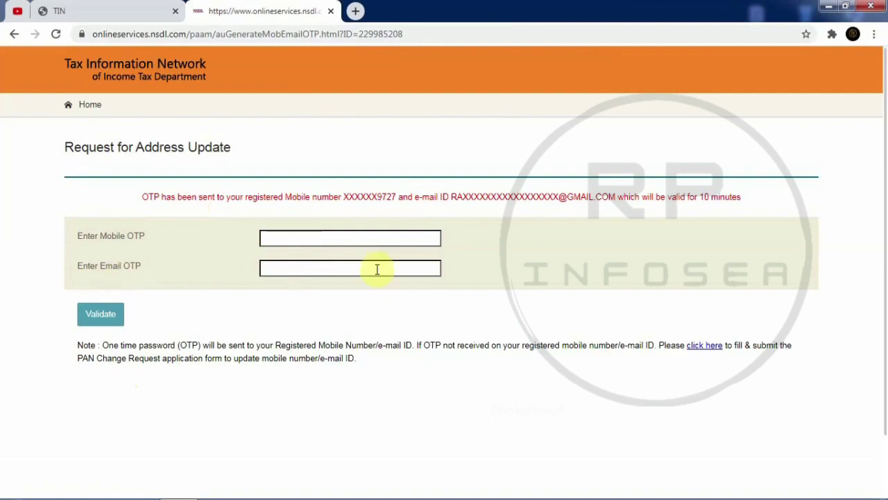
pyautogui.click(322, 237)
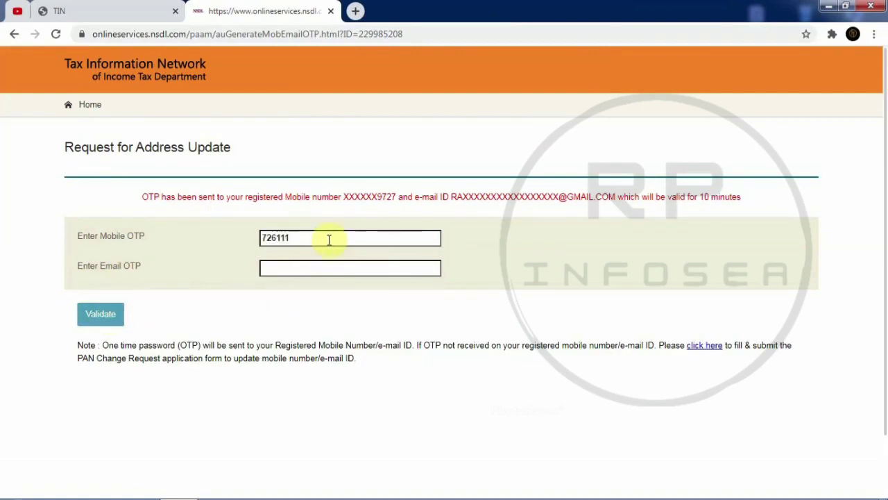
pyautogui.click(306, 274)
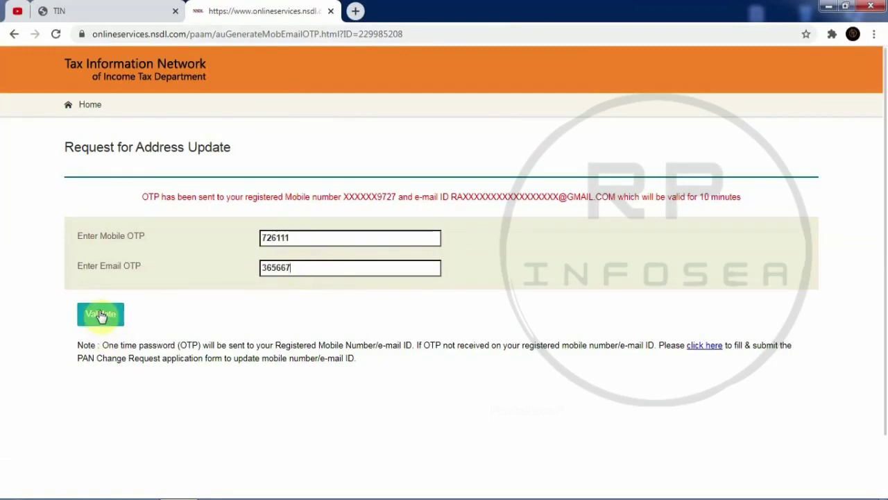
pyautogui.click(101, 315)
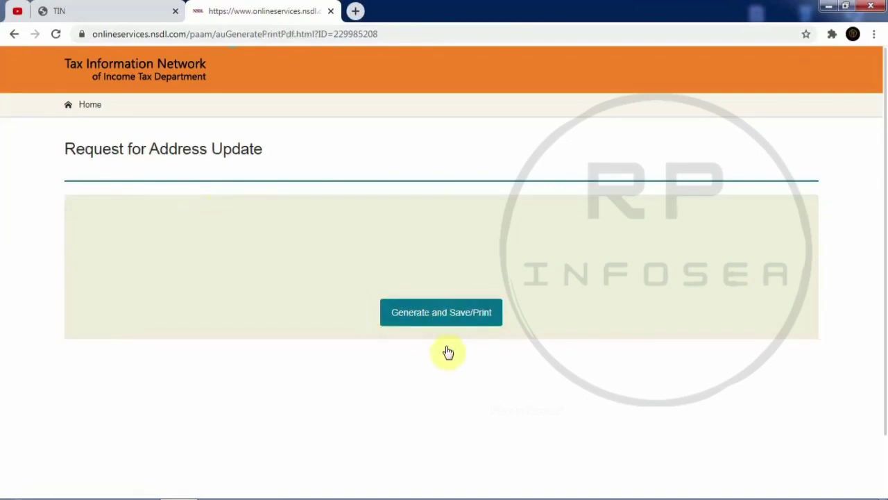
# Generate the acknowledgement and look through the 19/03/2021 Address Update Facility receipt PDF
pyautogui.click(458, 322)
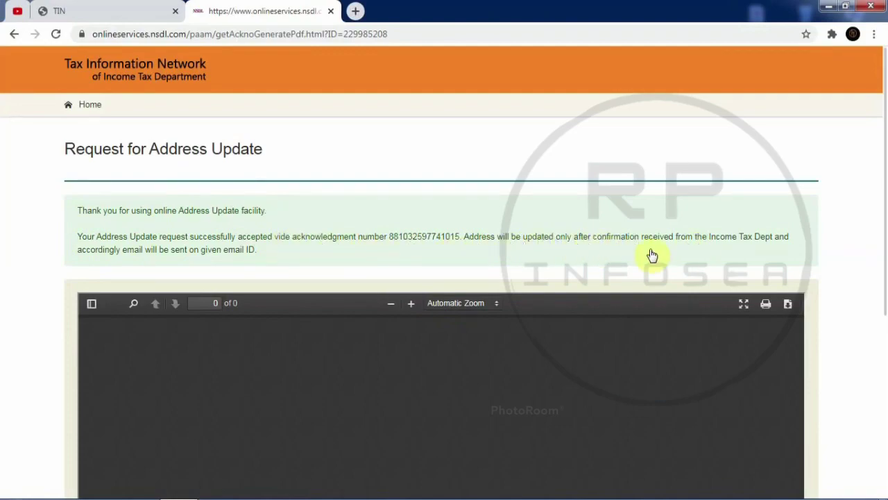
pyautogui.scroll(-2, 646, 236)
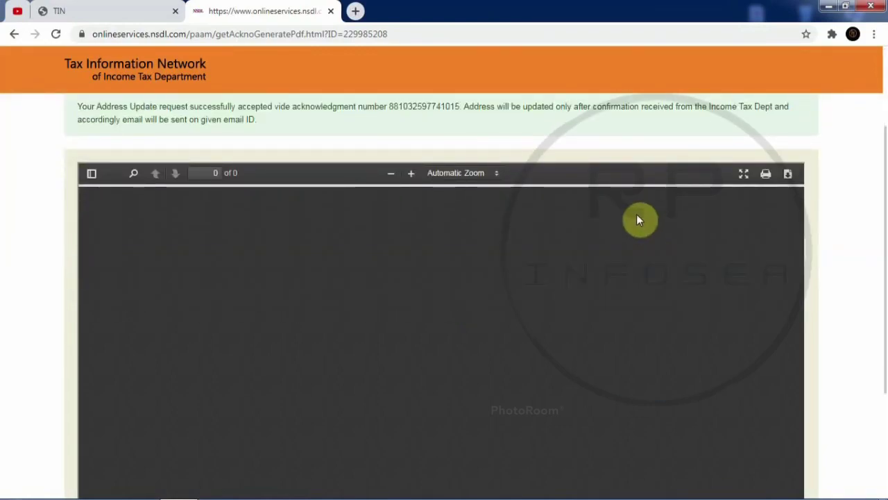
pyautogui.scroll(-3, 636, 215)
pyautogui.scroll(3, 633, 229)
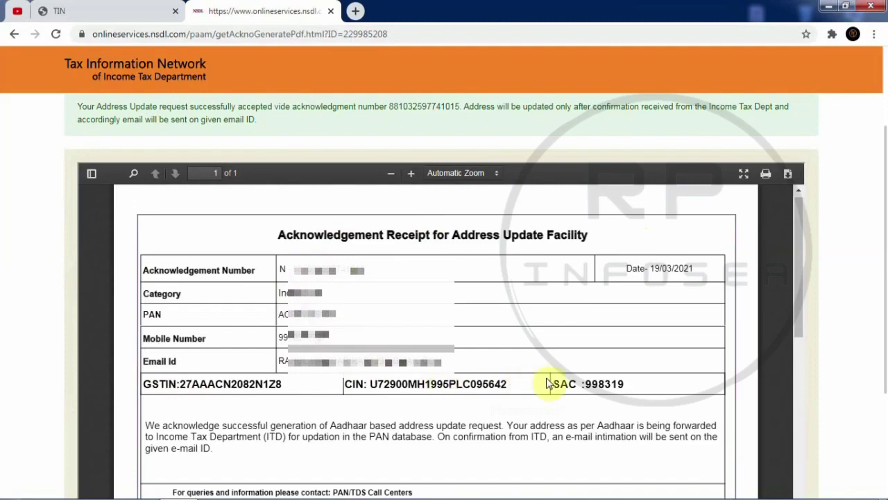
pyautogui.scroll(1, 547, 384)
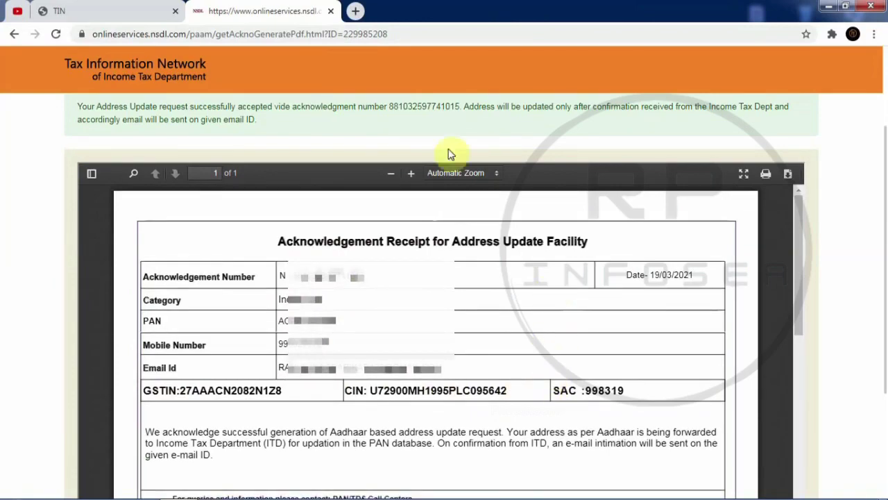
# In a new tab, search 'reprint pan card' and open NSDL's Request for Reprint of PAN Card page
pyautogui.click(354, 12)
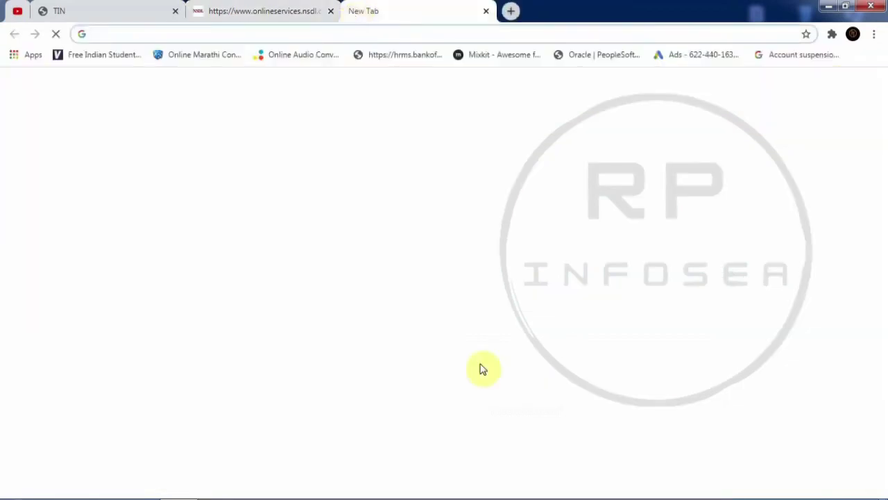
pyautogui.click(418, 268)
pyautogui.write('reprint')
pyautogui.press('Down')
pyautogui.press('Up')
pyautogui.press('Return')
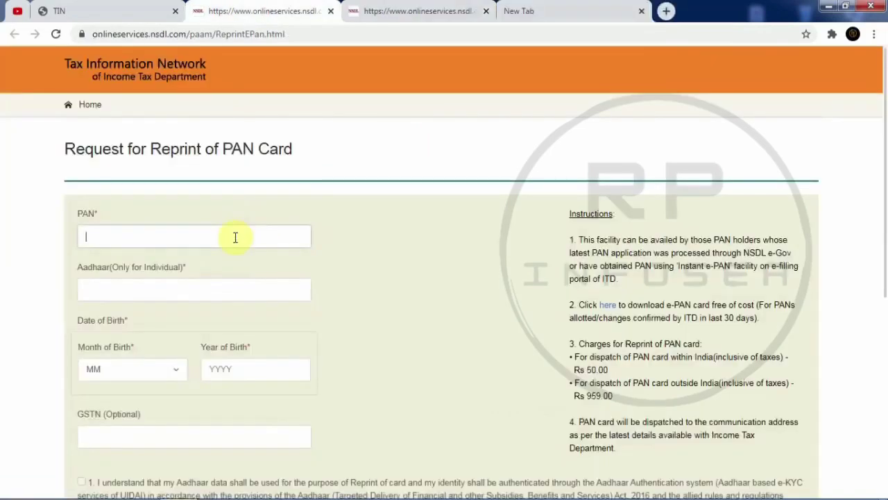
pyautogui.click(235, 237)
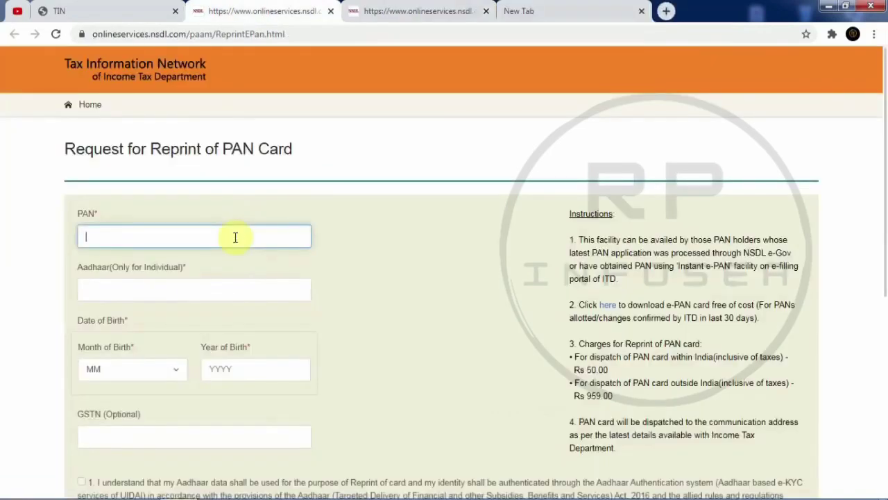
# Enter the PAN and Aadhaar number, and set the birth date to February 1992
pyautogui.click(235, 237)
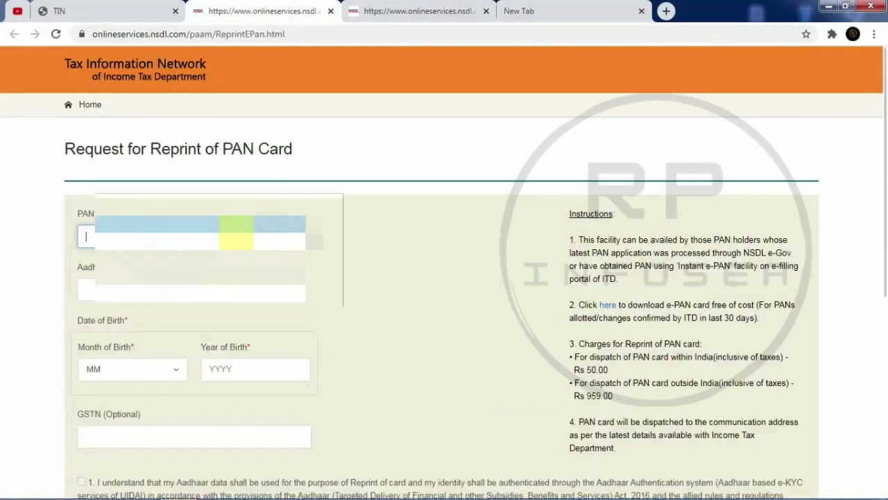
pyautogui.write('AC')
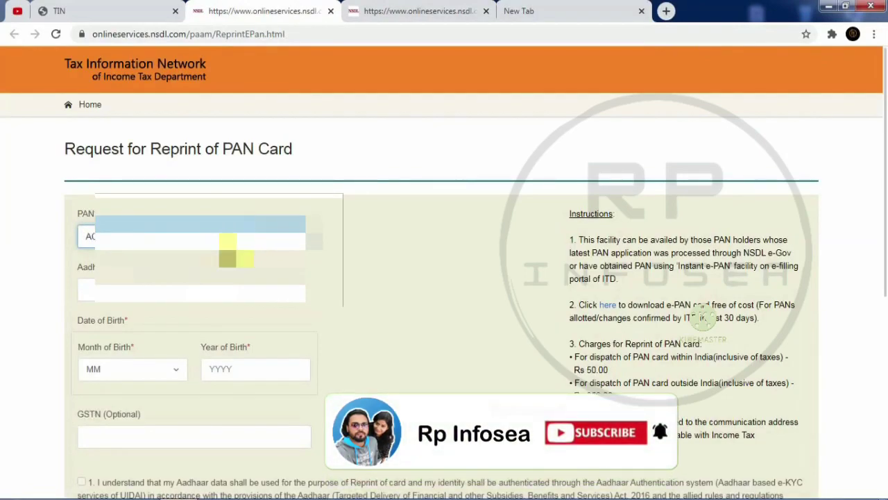
pyautogui.click(236, 292)
pyautogui.write('70')
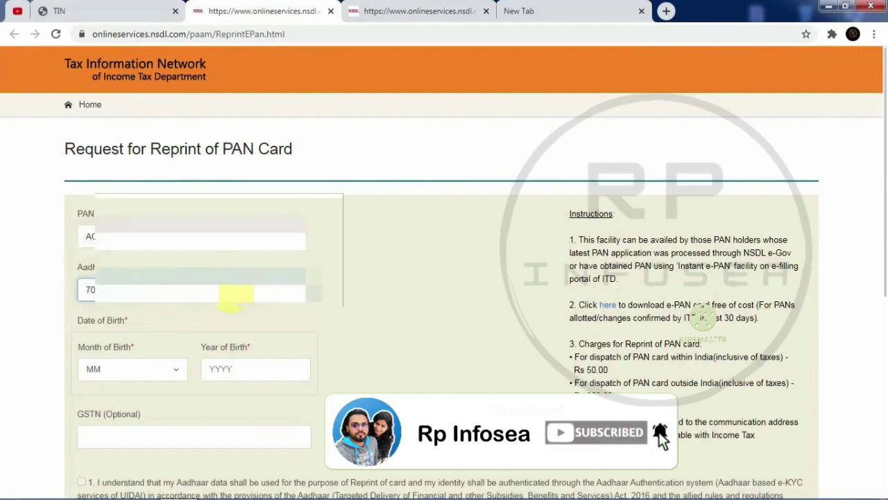
pyautogui.click(170, 376)
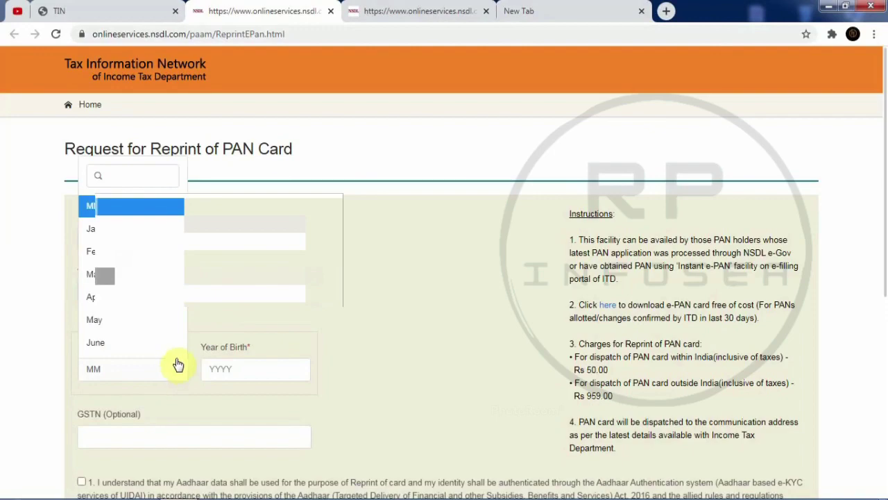
pyautogui.click(128, 251)
pyautogui.click(276, 375)
pyautogui.write('1992')
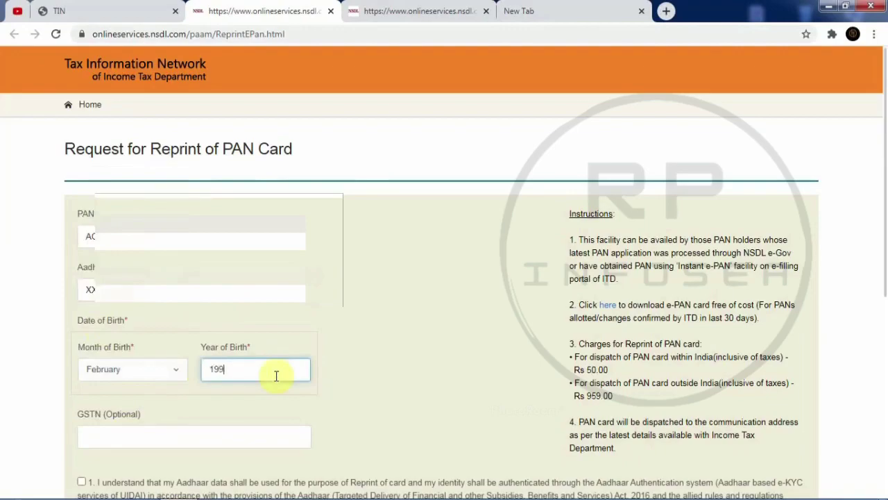
pyautogui.click(437, 338)
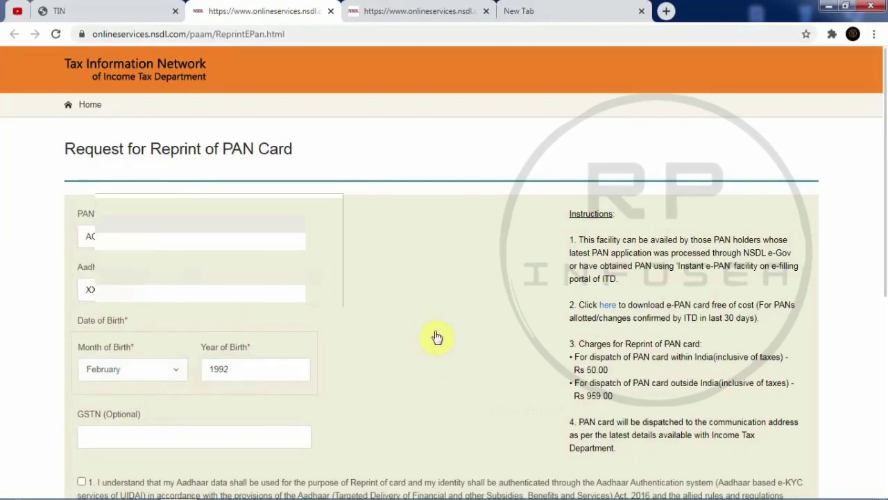
# Tick the Aadhaar consent declaration, enter the captcha and submit the reprint form
pyautogui.scroll(-2, 437, 337)
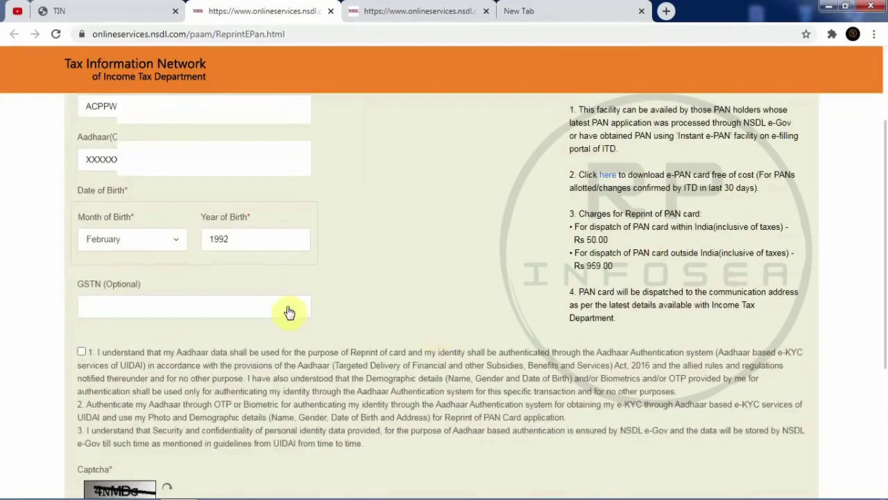
pyautogui.click(81, 352)
pyautogui.write('C')
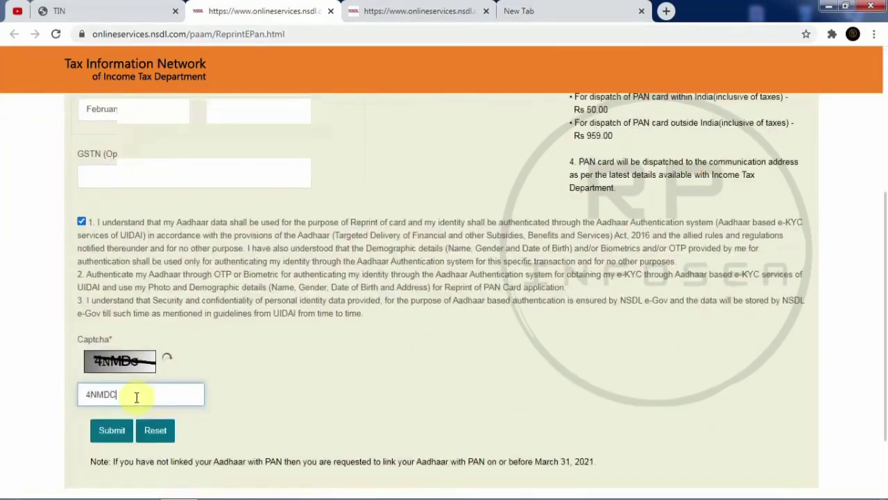
pyautogui.click(111, 430)
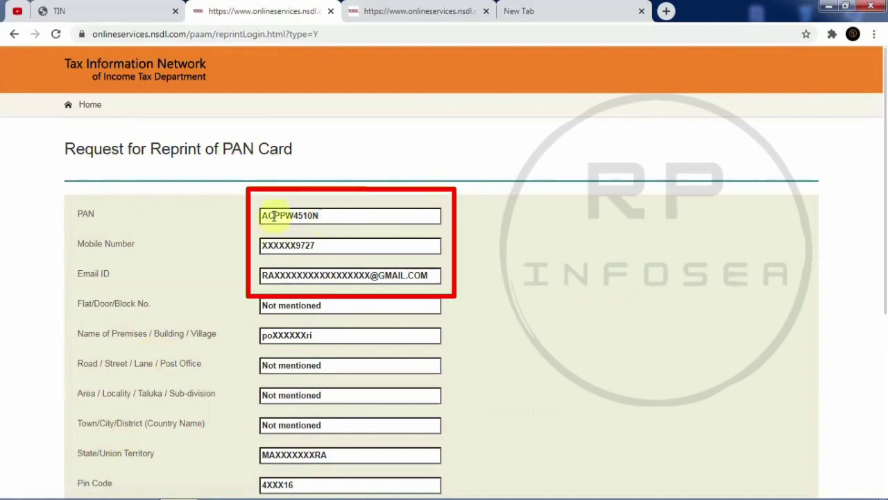
# Highlight the displayed PAN, registered mobile number and e-mail to review them
pyautogui.moveTo(262, 215); pyautogui.dragTo(337, 212)
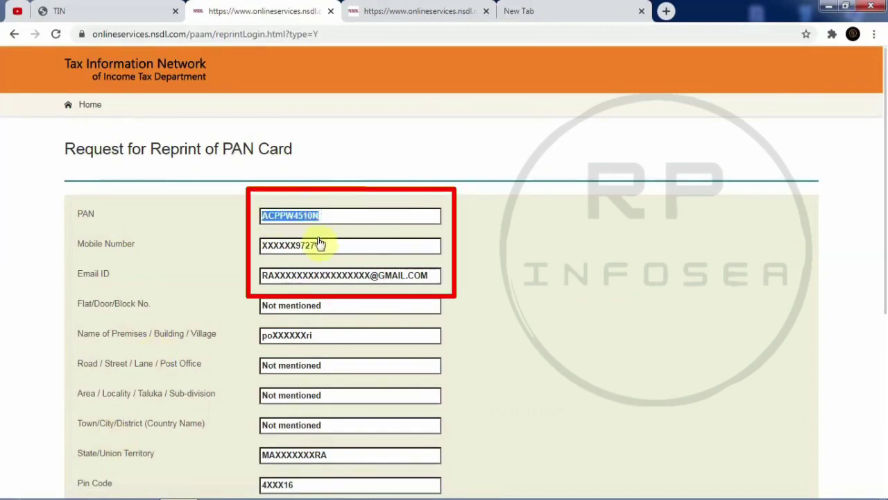
pyautogui.moveTo(317, 245); pyautogui.dragTo(259, 246)
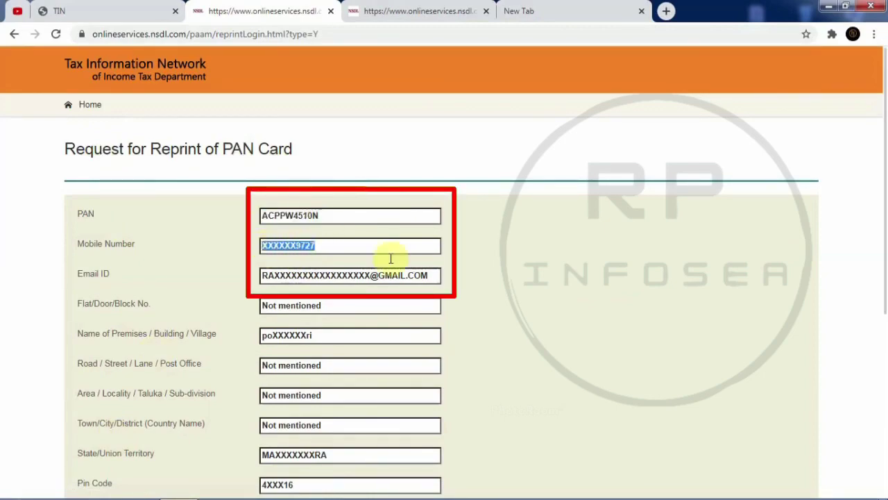
pyautogui.click(381, 278)
pyautogui.moveTo(381, 277)
pyautogui.mouseDown()
pyautogui.moveTo(257, 275)
pyautogui.moveTo(260, 287)
pyautogui.mouseUp()
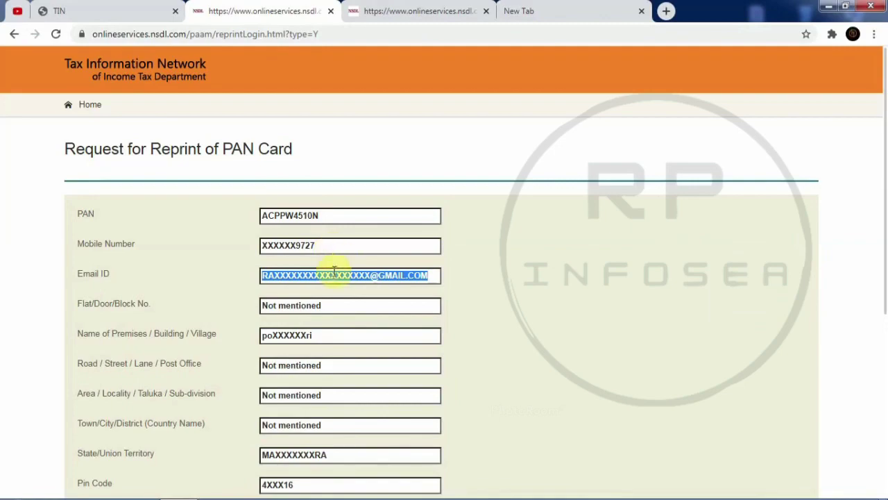
pyautogui.click(501, 269)
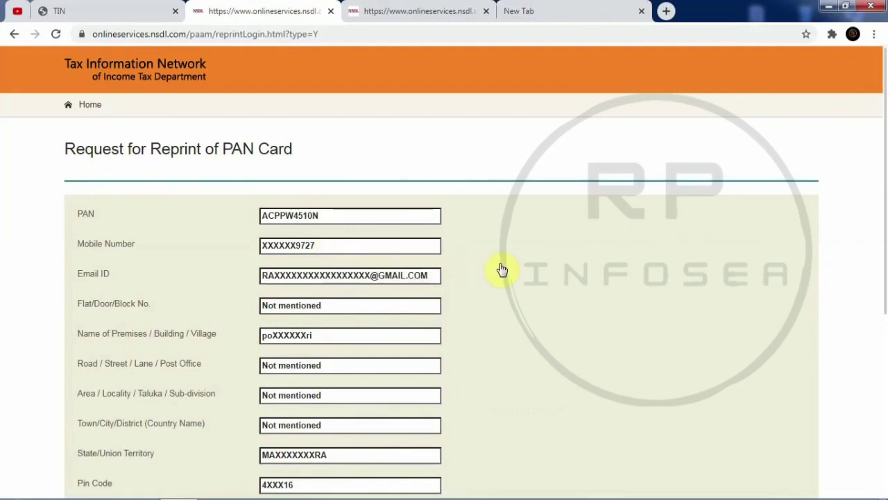